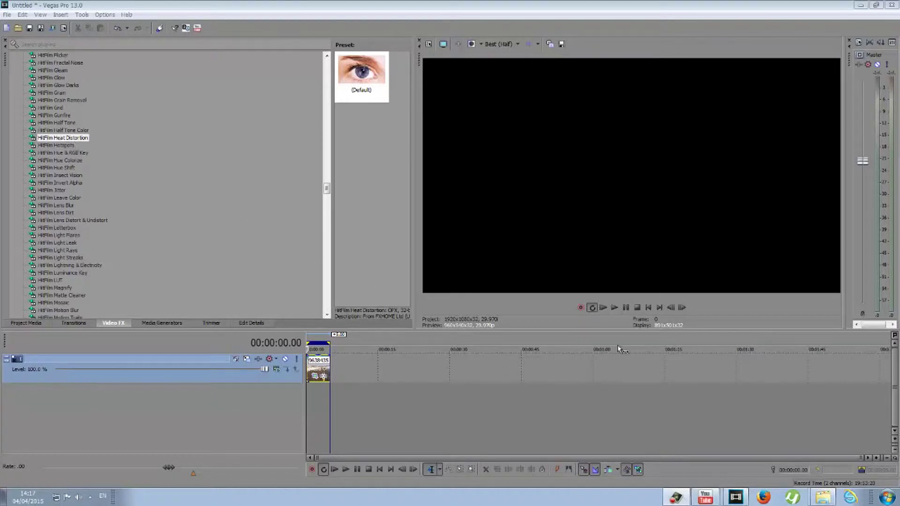
# Bring up the fire.veg project and play its burning 'My Name is Fire' title
pyautogui.moveTo(742, 503)
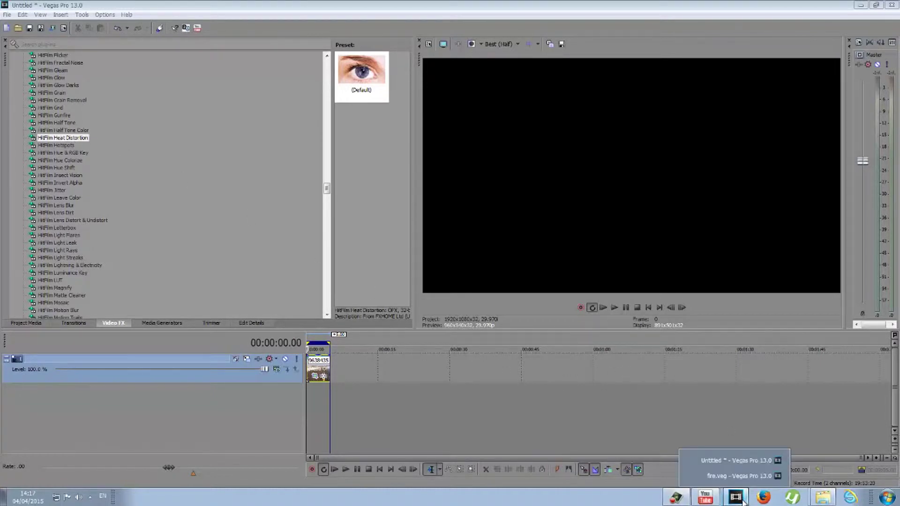
pyautogui.click(735, 478)
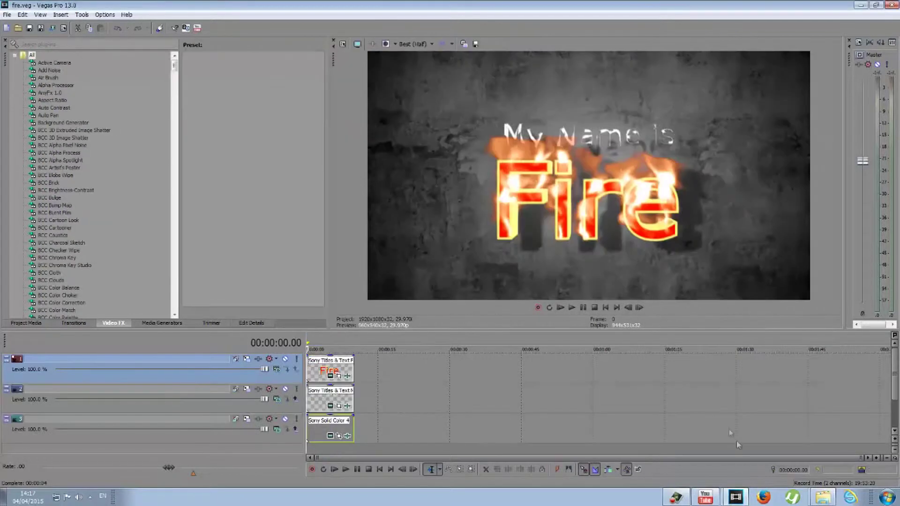
pyautogui.click(345, 469)
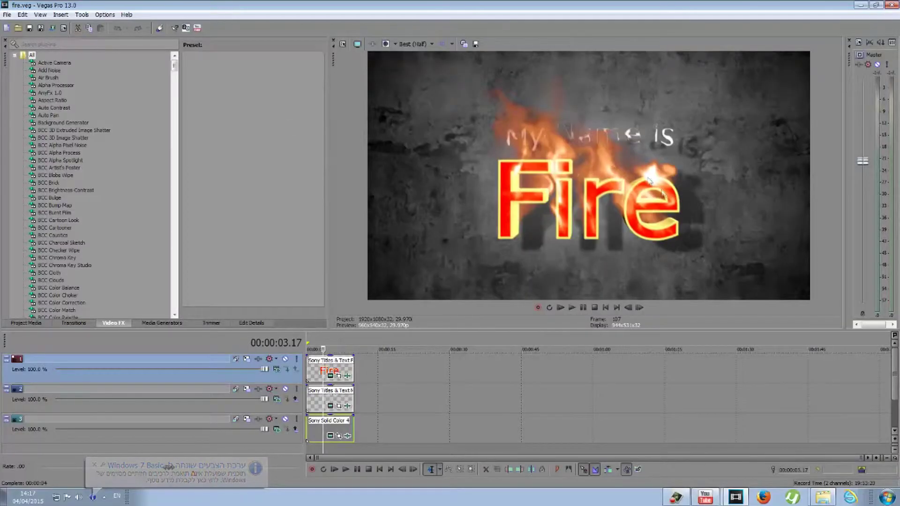
# Return to the Untitled project, stretch the road image clip to about 8 s and select its range
pyautogui.moveTo(726, 497)
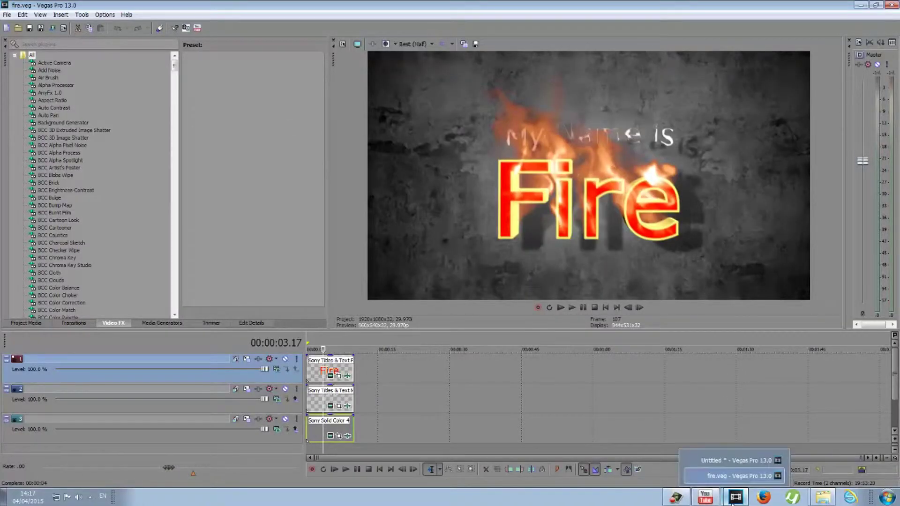
pyautogui.click(716, 462)
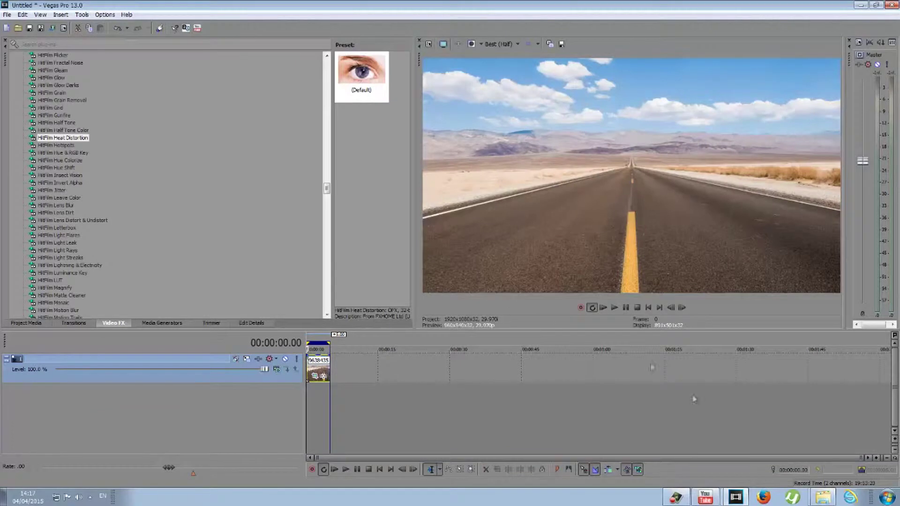
pyautogui.moveTo(330, 360); pyautogui.dragTo(346, 364)
pyautogui.doubleClick(339, 369)
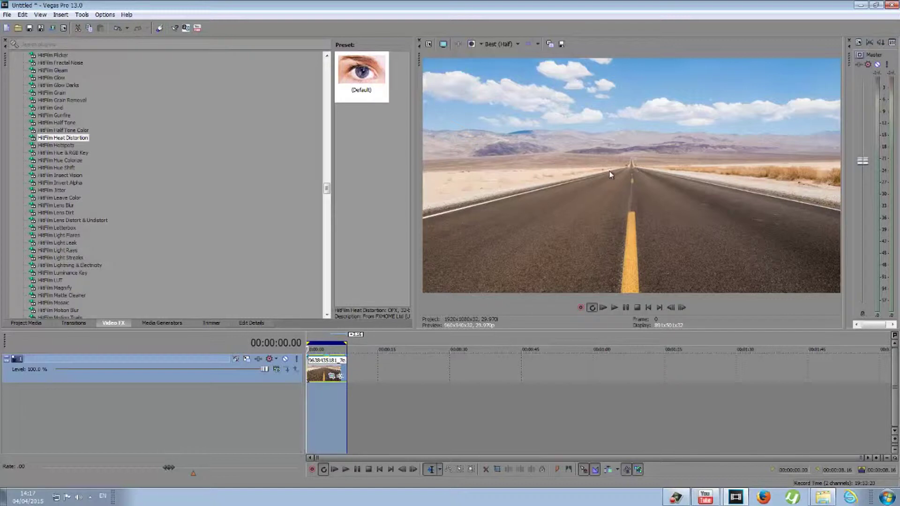
# Drop the (Default) HitFilm Heat Distortion preset onto the road clip and play the rippling result
pyautogui.moveTo(361, 75); pyautogui.dragTo(356, 143)
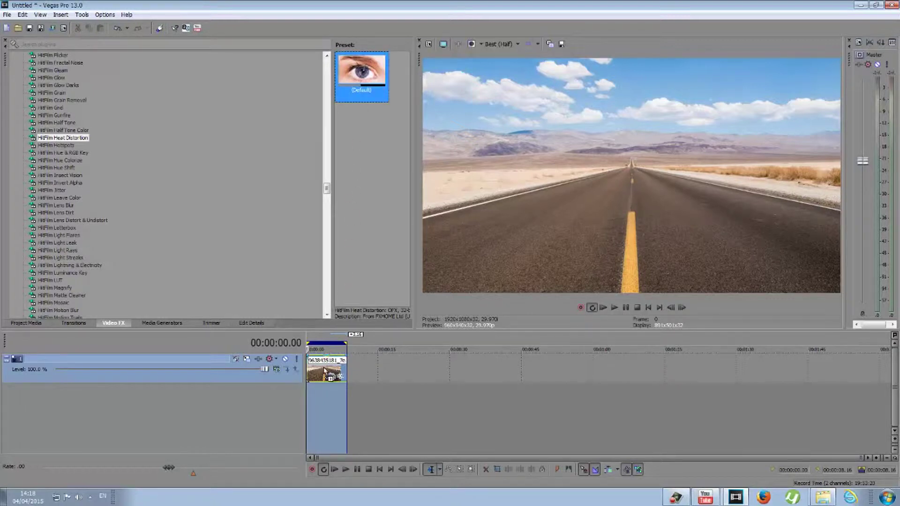
pyautogui.moveTo(350, 328); pyautogui.dragTo(348, 336)
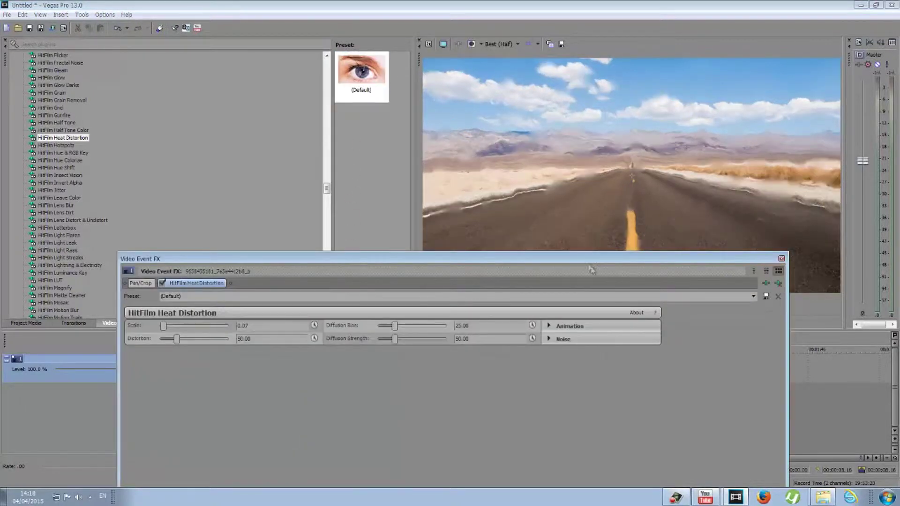
pyautogui.moveTo(587, 258); pyautogui.dragTo(508, 376)
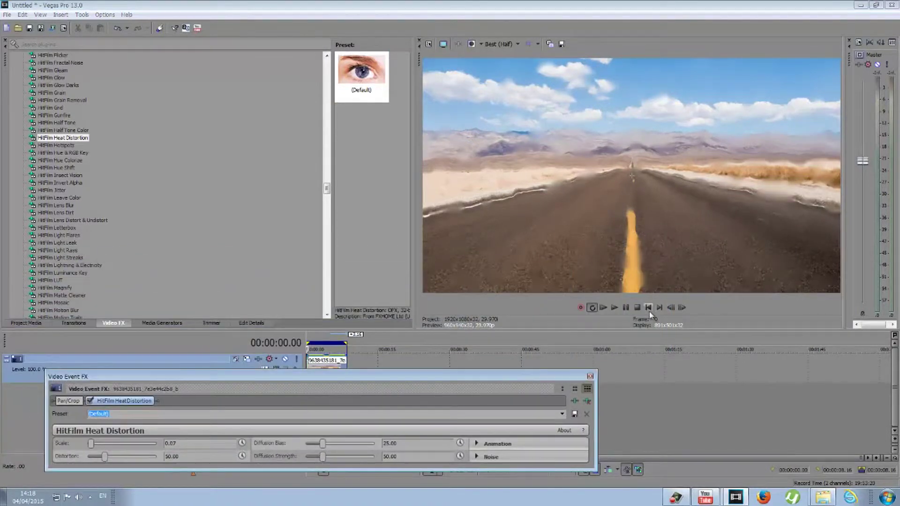
pyautogui.click(615, 309)
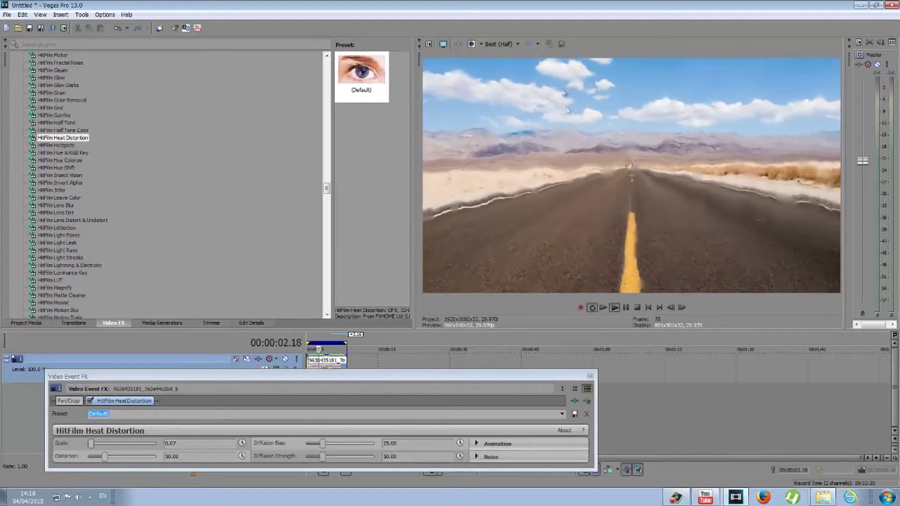
pyautogui.moveTo(379, 376)
pyautogui.mouseDown()
pyautogui.moveTo(399, 356)
pyautogui.moveTo(381, 144)
pyautogui.mouseUp()
pyautogui.moveTo(347, 244); pyautogui.dragTo(347, 377)
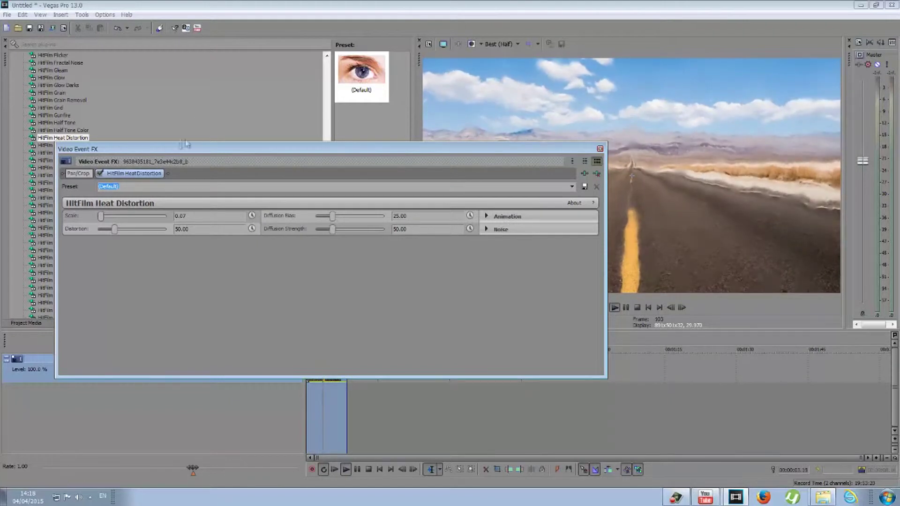
# Try Heat Distortion Scale values up to 1.12, ending at Scale 0.02 and Distortion 35.37
pyautogui.moveTo(182, 159)
pyautogui.mouseDown()
pyautogui.moveTo(250, 238)
pyautogui.moveTo(250, 256)
pyautogui.mouseUp()
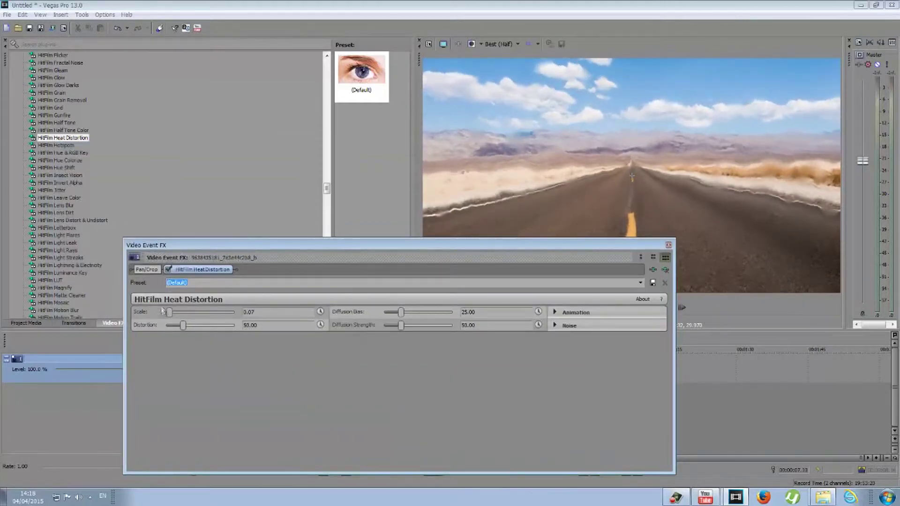
pyautogui.moveTo(170, 313); pyautogui.dragTo(213, 313)
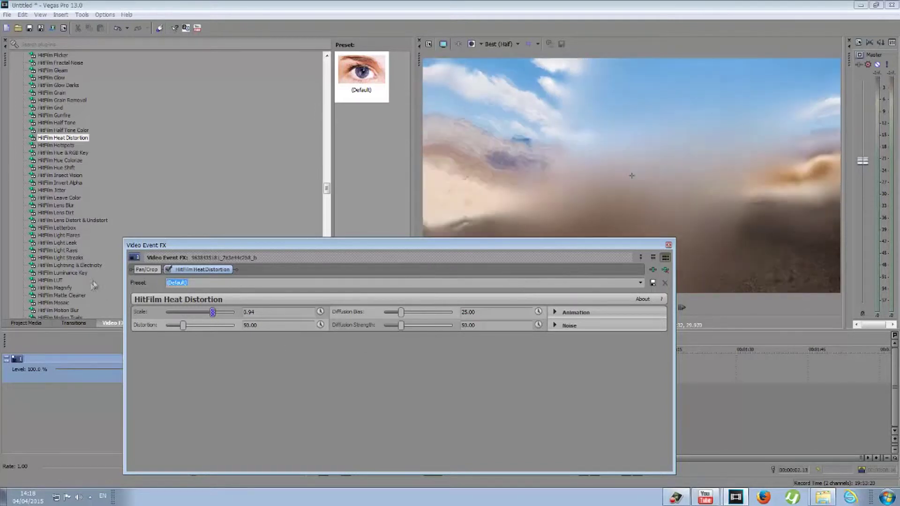
pyautogui.moveTo(214, 312)
pyautogui.mouseDown()
pyautogui.moveTo(226, 314)
pyautogui.moveTo(177, 313)
pyautogui.moveTo(168, 325)
pyautogui.mouseUp()
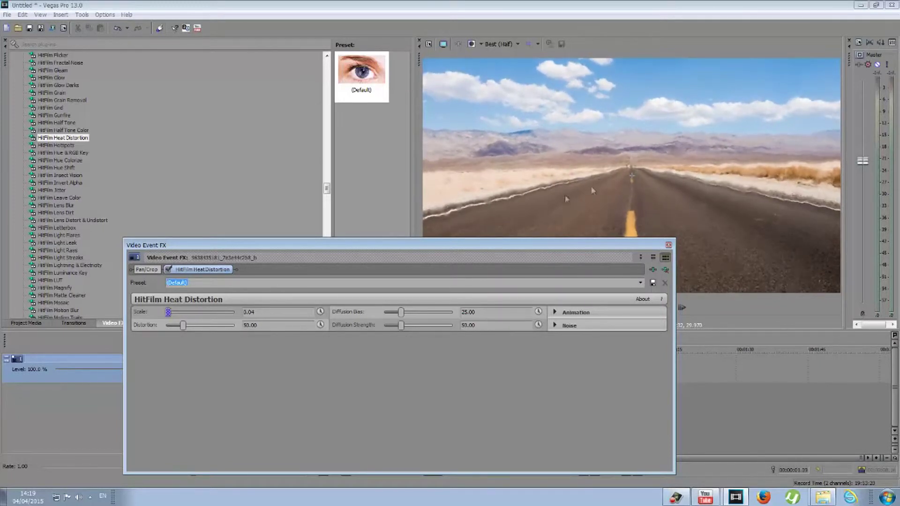
pyautogui.moveTo(182, 325)
pyautogui.mouseDown()
pyautogui.moveTo(237, 324)
pyautogui.moveTo(172, 330)
pyautogui.moveTo(179, 328)
pyautogui.moveTo(167, 318)
pyautogui.mouseUp()
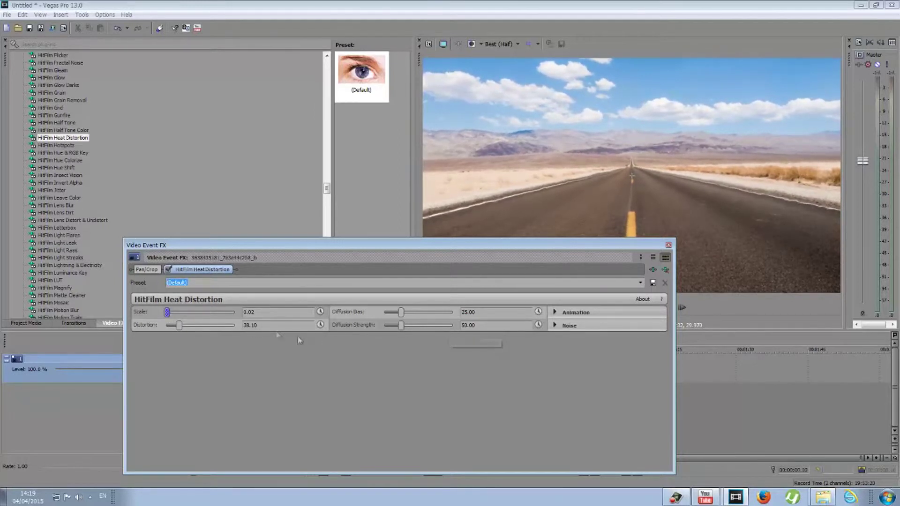
pyautogui.moveTo(179, 325)
pyautogui.mouseDown()
pyautogui.moveTo(232, 325)
pyautogui.moveTo(180, 328)
pyautogui.mouseUp()
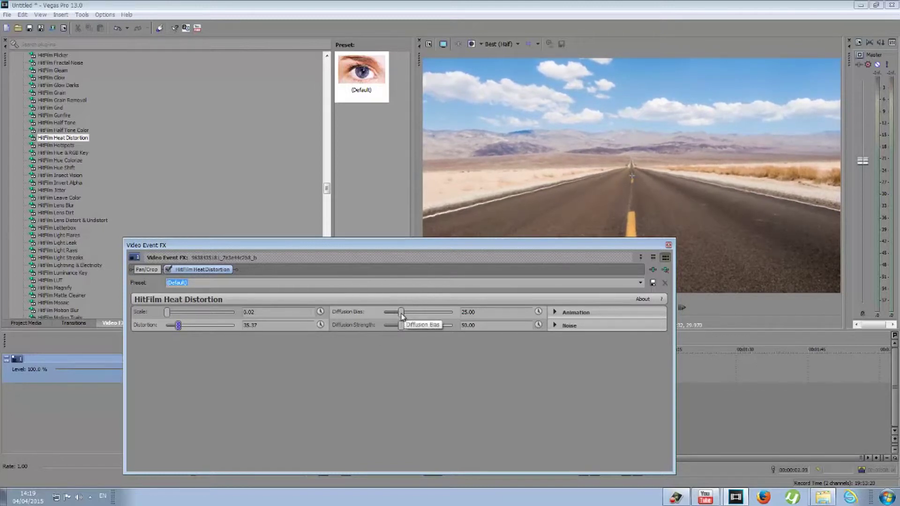
# Experiment with Diffusion Bias, Scale and Distortion, and drop Diffusion Strength to zero
pyautogui.moveTo(427, 315); pyautogui.dragTo(446, 315)
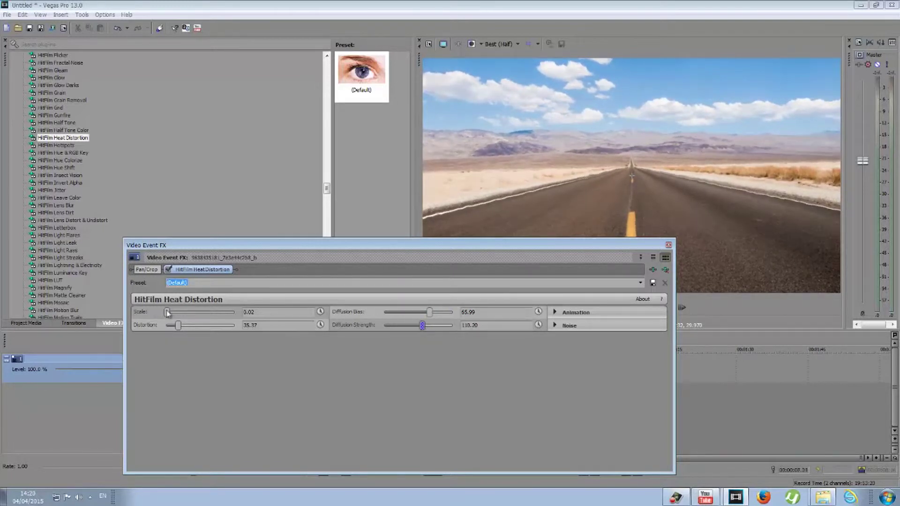
pyautogui.moveTo(167, 312)
pyautogui.mouseDown()
pyautogui.moveTo(191, 312)
pyautogui.moveTo(191, 327)
pyautogui.mouseUp()
pyautogui.moveTo(422, 326)
pyautogui.mouseDown()
pyautogui.moveTo(358, 337)
pyautogui.moveTo(446, 325)
pyautogui.moveTo(381, 313)
pyautogui.mouseUp()
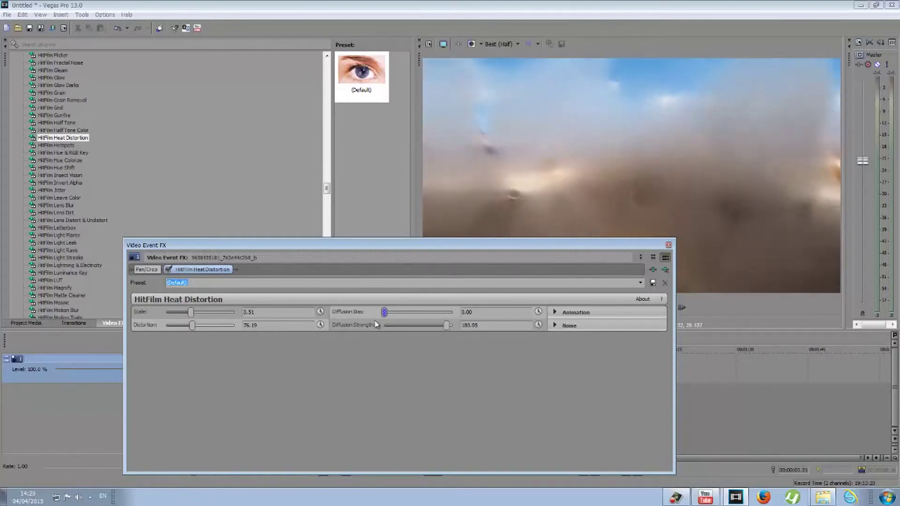
pyautogui.moveTo(384, 312)
pyautogui.mouseDown()
pyautogui.moveTo(417, 313)
pyautogui.moveTo(377, 313)
pyautogui.moveTo(404, 312)
pyautogui.moveTo(386, 325)
pyautogui.moveTo(441, 313)
pyautogui.mouseUp()
# Lower Scale to 0.04, set Distortion to 23.13 and readjust Diffusion Strength
pyautogui.moveTo(191, 313); pyautogui.dragTo(172, 314)
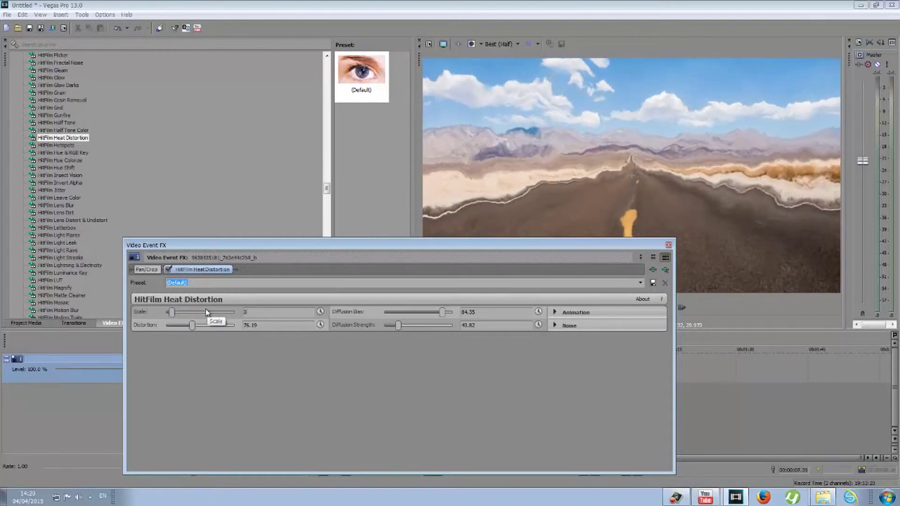
pyautogui.write('.4')
pyautogui.moveTo(196, 324)
pyautogui.mouseDown()
pyautogui.moveTo(172, 328)
pyautogui.moveTo(171, 313)
pyautogui.mouseUp()
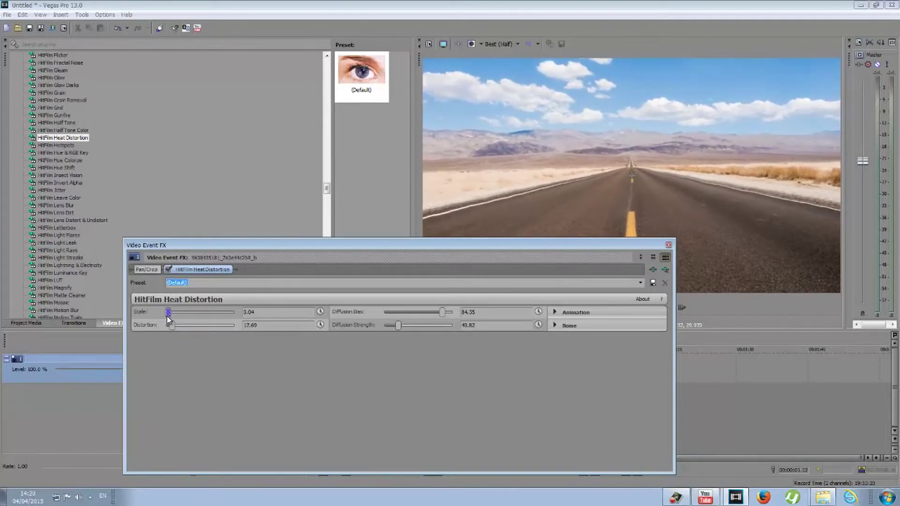
pyautogui.moveTo(173, 327); pyautogui.dragTo(174, 328)
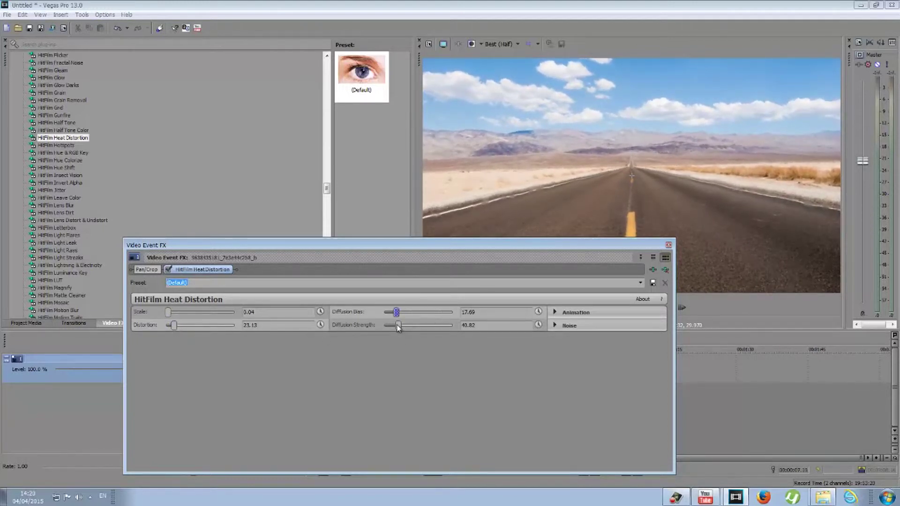
pyautogui.moveTo(398, 327)
pyautogui.mouseDown()
pyautogui.moveTo(419, 325)
pyautogui.moveTo(391, 329)
pyautogui.mouseUp()
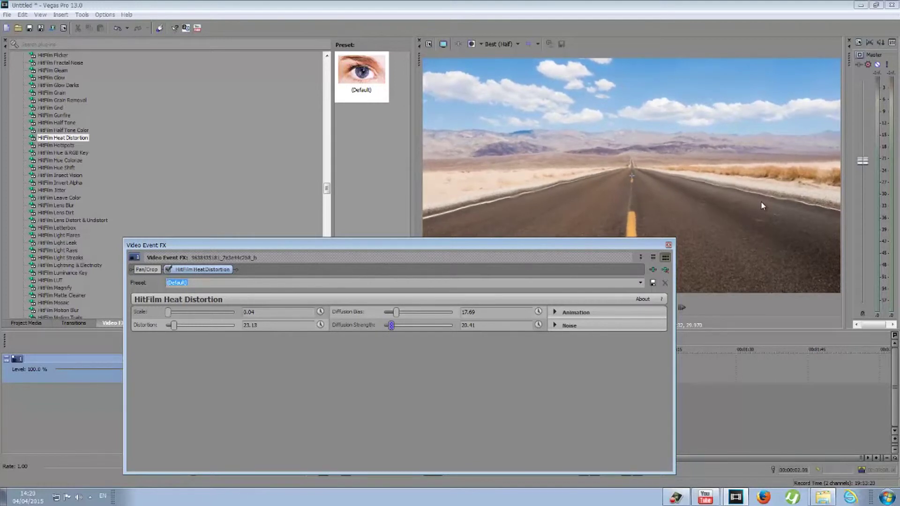
# Under Animation, set Wind Direction 161.63, Wind Speed 74.83 and Noise Speed 1.02
pyautogui.click(560, 313)
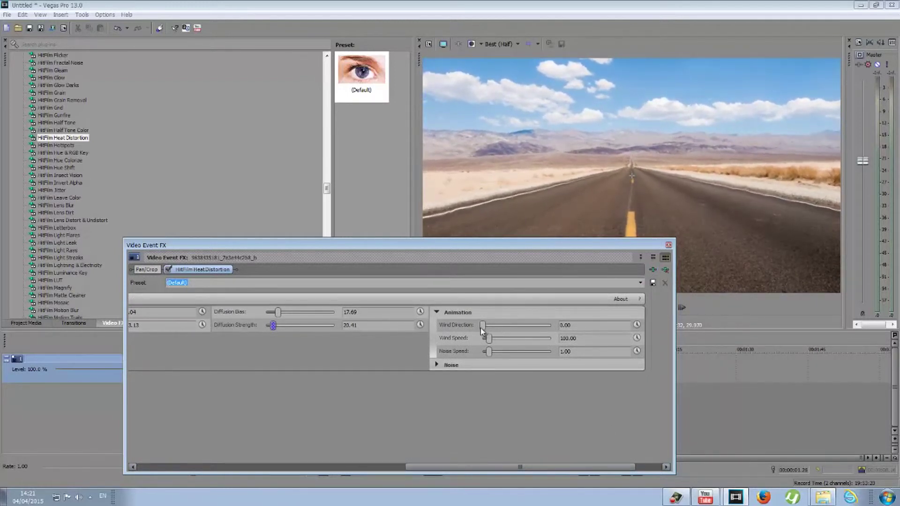
pyautogui.moveTo(483, 325); pyautogui.dragTo(494, 325)
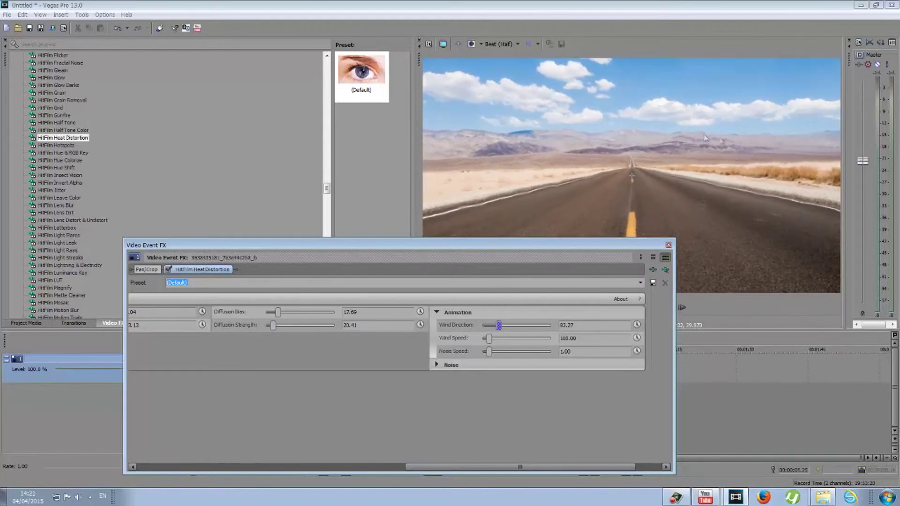
pyautogui.moveTo(499, 325)
pyautogui.mouseDown()
pyautogui.moveTo(540, 325)
pyautogui.moveTo(516, 330)
pyautogui.mouseUp()
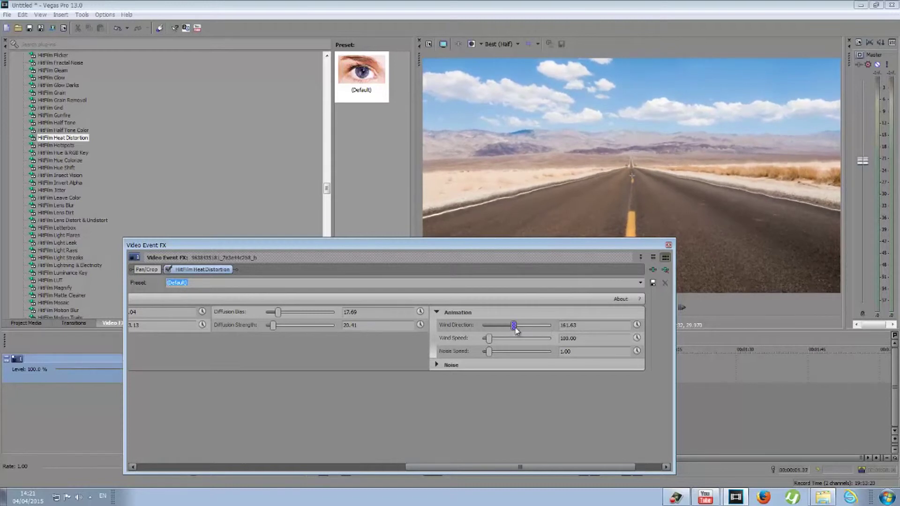
pyautogui.moveTo(488, 338); pyautogui.dragTo(487, 339)
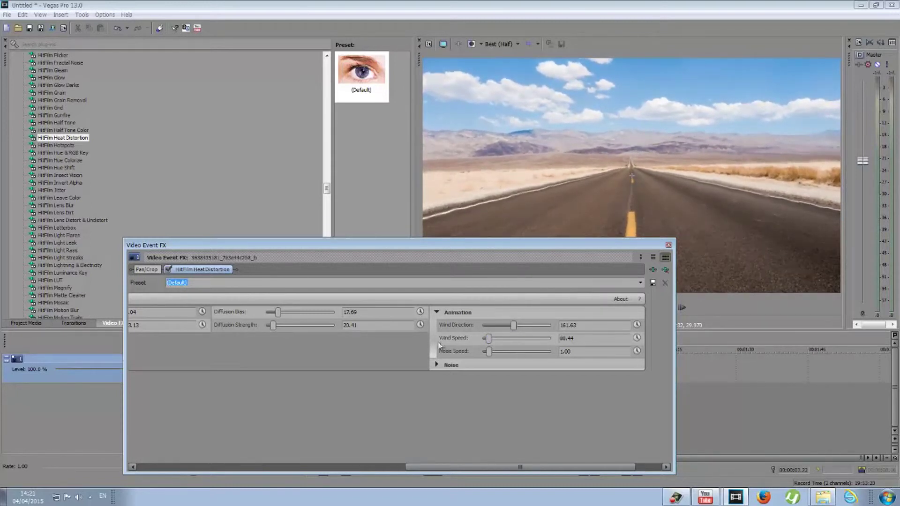
pyautogui.moveTo(505, 340)
pyautogui.mouseDown()
pyautogui.moveTo(542, 340)
pyautogui.moveTo(490, 339)
pyautogui.moveTo(487, 348)
pyautogui.mouseUp()
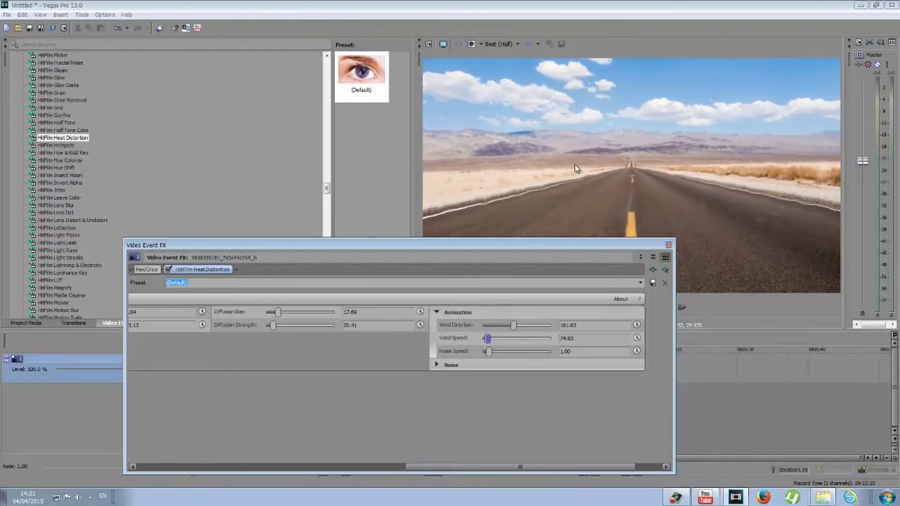
pyautogui.moveTo(489, 354); pyautogui.dragTo(527, 350)
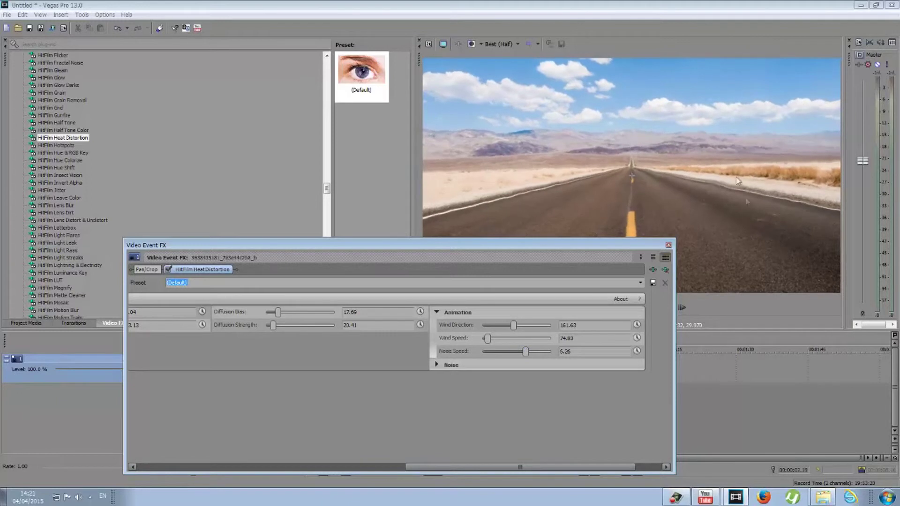
pyautogui.moveTo(525, 351); pyautogui.dragTo(490, 354)
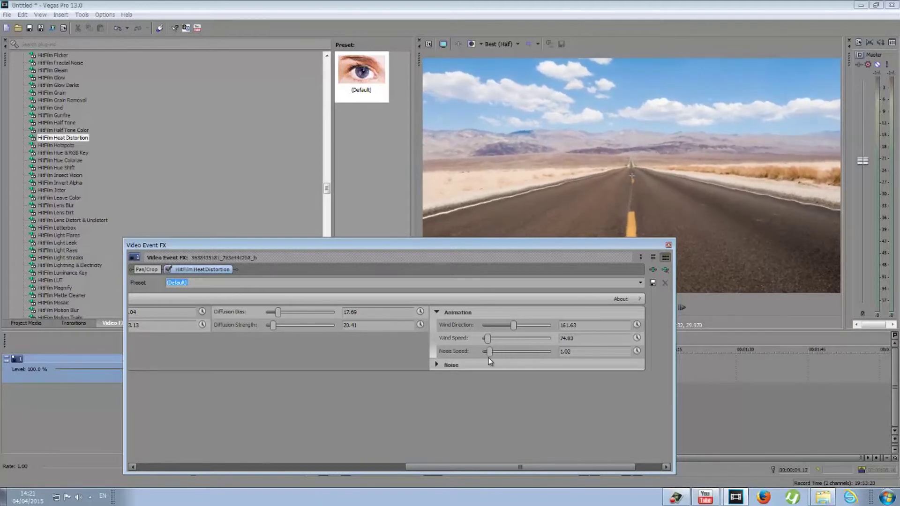
# Keep the Noise interpolation set to Cubic
pyautogui.click(448, 366)
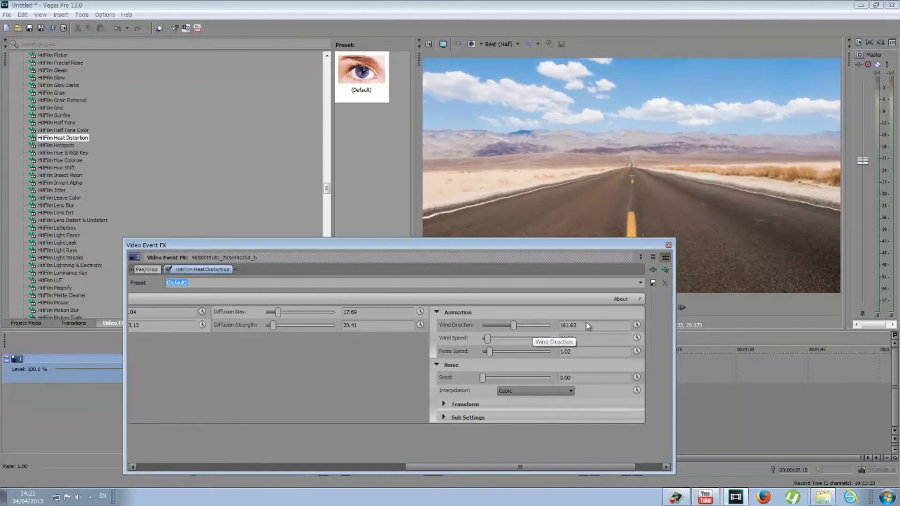
pyautogui.click(536, 396)
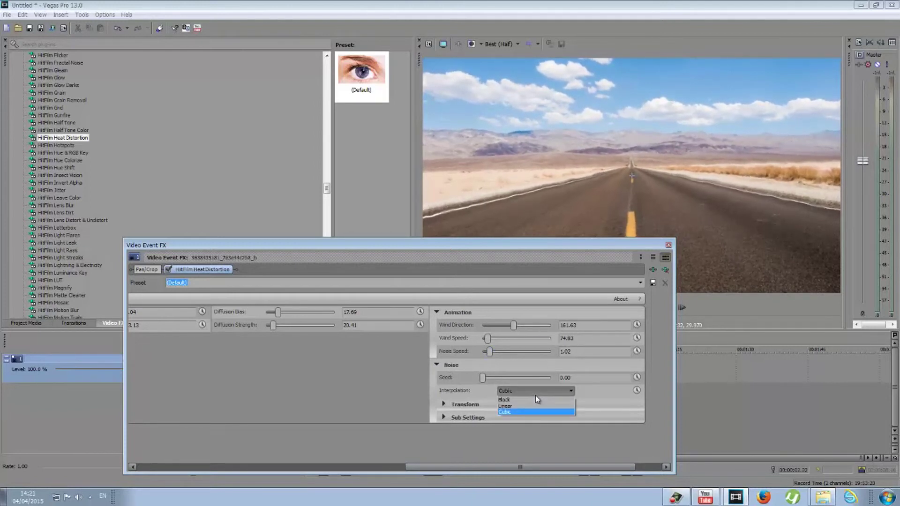
pyautogui.click(536, 396)
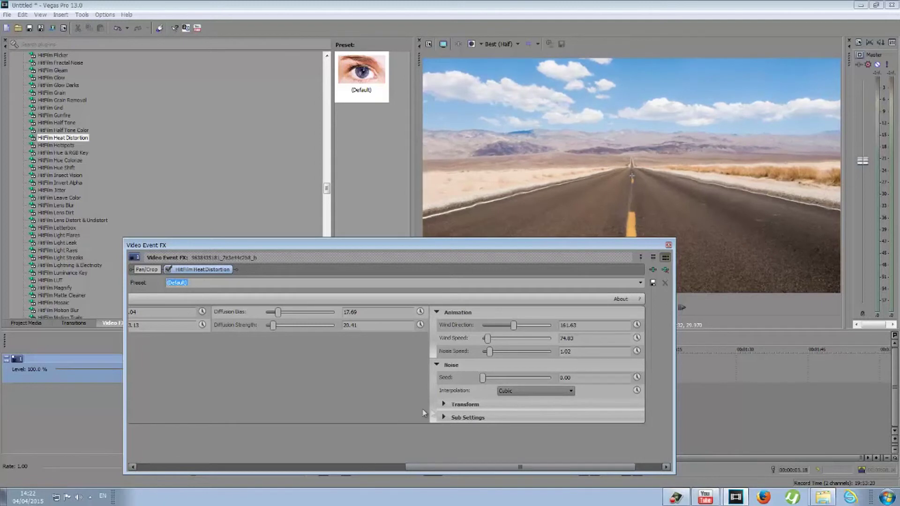
pyautogui.click(345, 394)
# Review the clip's FX chain, close it, and play back the heat distortion
pyautogui.click(333, 378)
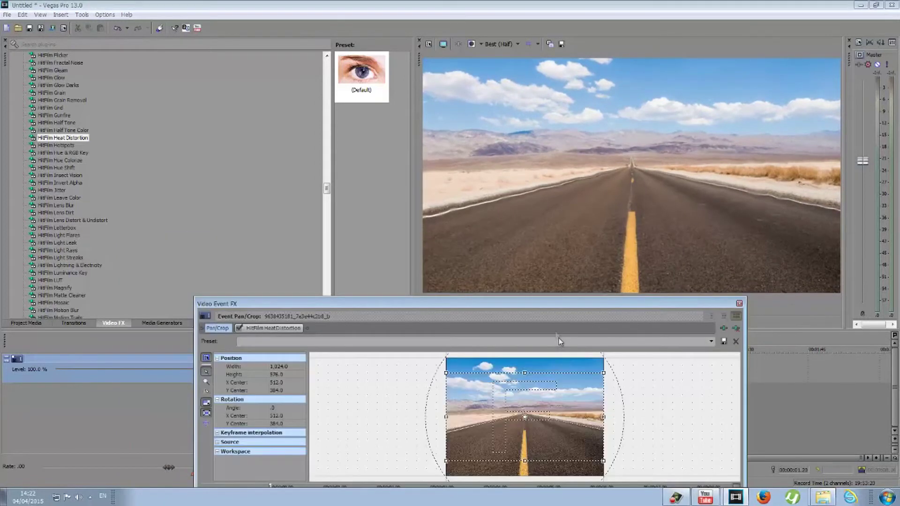
pyautogui.moveTo(546, 304); pyautogui.dragTo(465, 179)
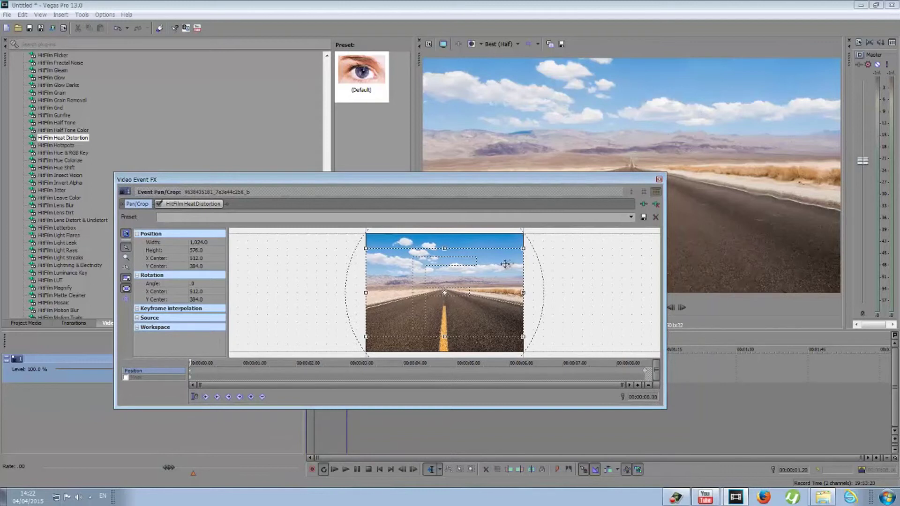
pyautogui.click(659, 179)
pyautogui.click(614, 307)
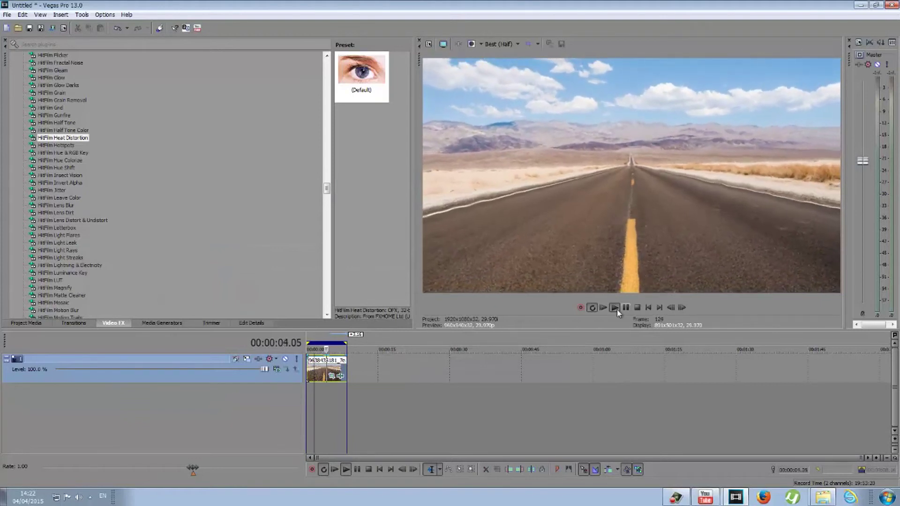
pyautogui.click(636, 307)
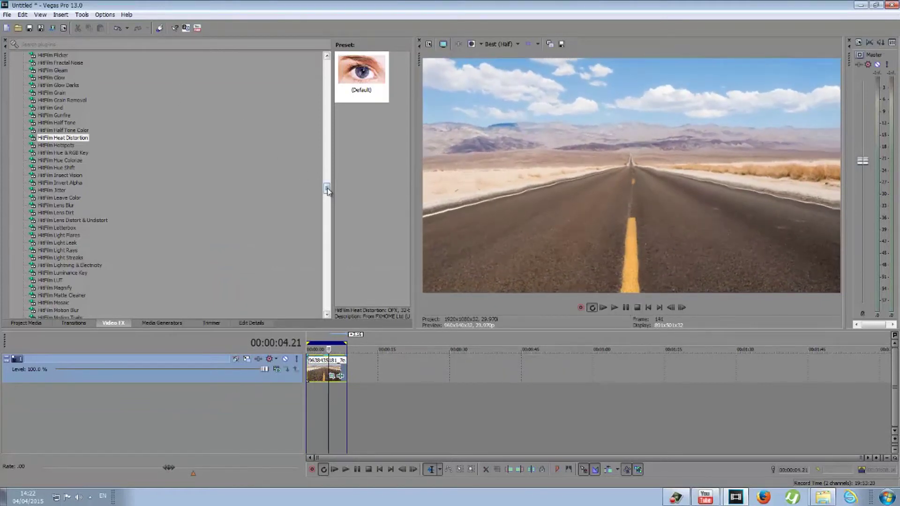
# Apply HitFilm Cine Style to the road clip and show its grain options
pyautogui.moveTo(328, 187); pyautogui.dragTo(327, 171)
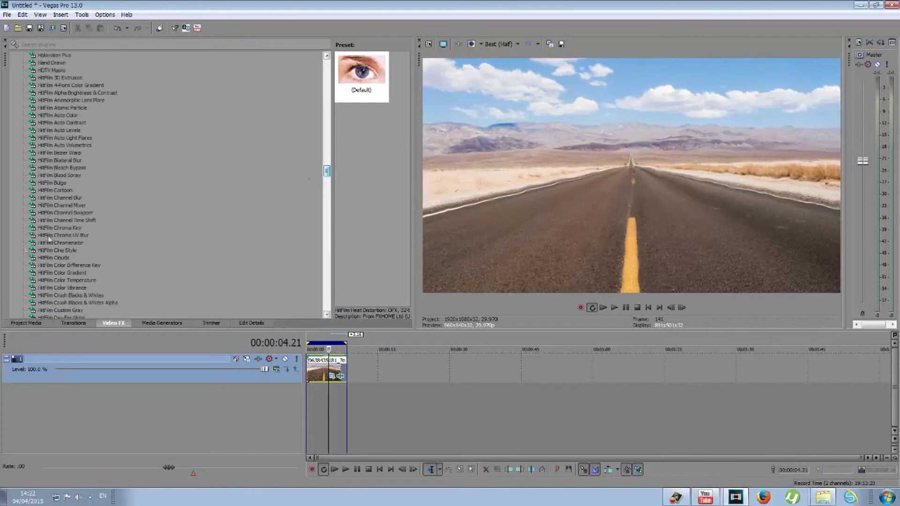
pyautogui.moveTo(361, 82); pyautogui.dragTo(319, 361)
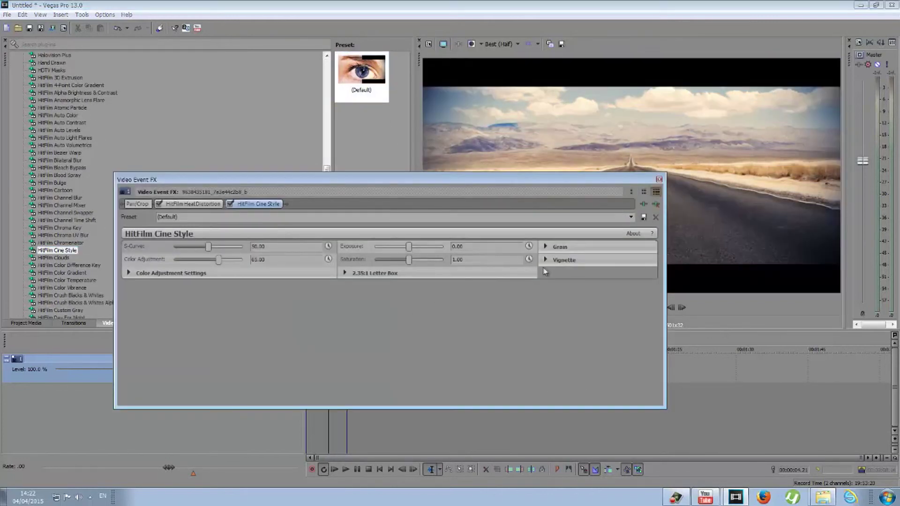
pyautogui.click(546, 247)
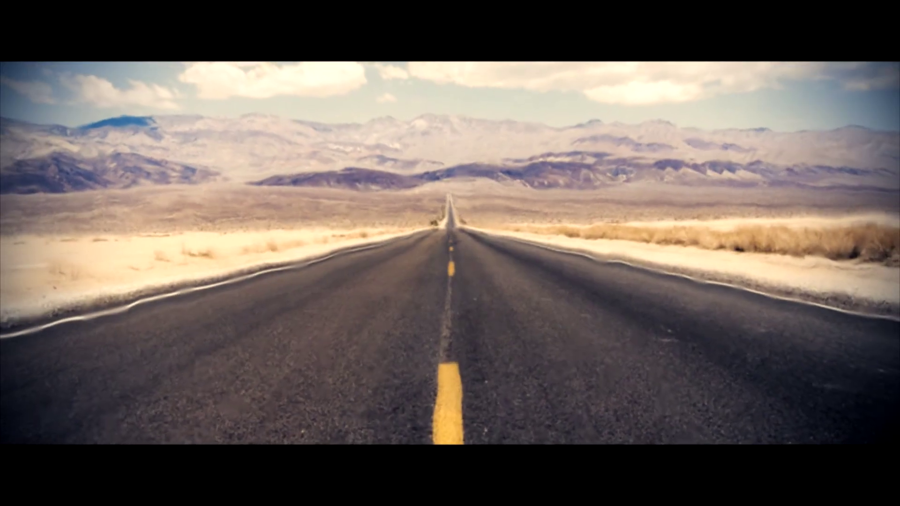